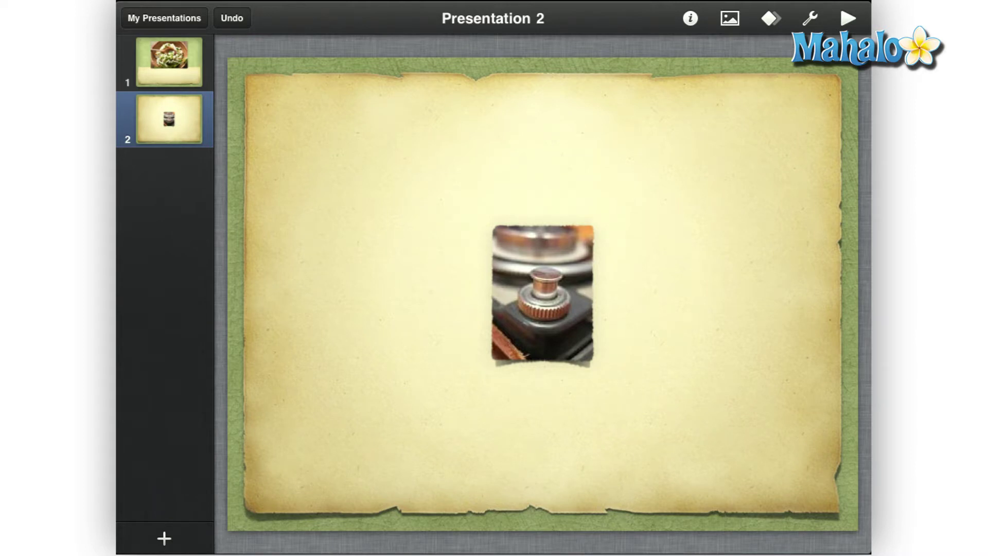
Step: Insert three arrow shapes from the Shapes collection onto slide 2
left_click(730, 18)
left_click(806, 240)
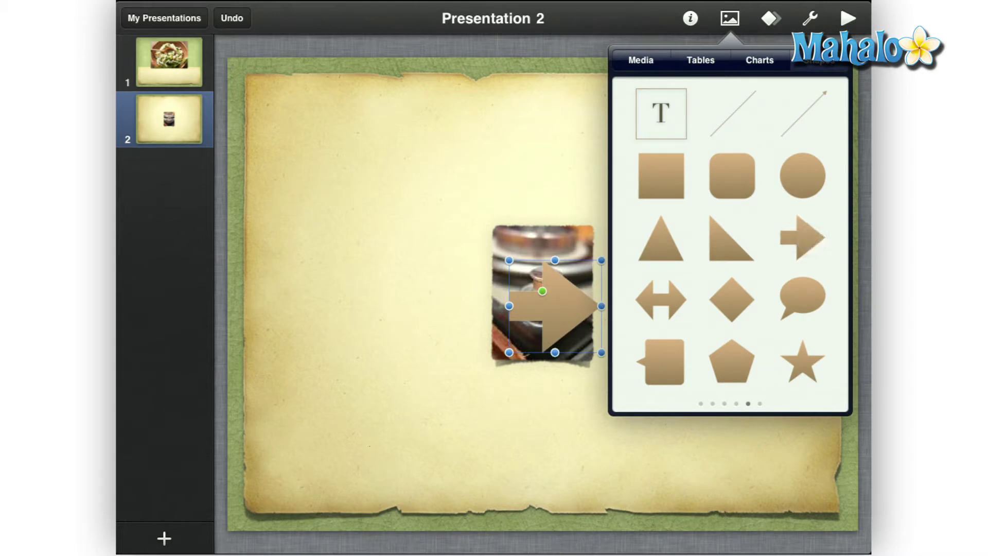
left_click(803, 241)
left_click(485, 158)
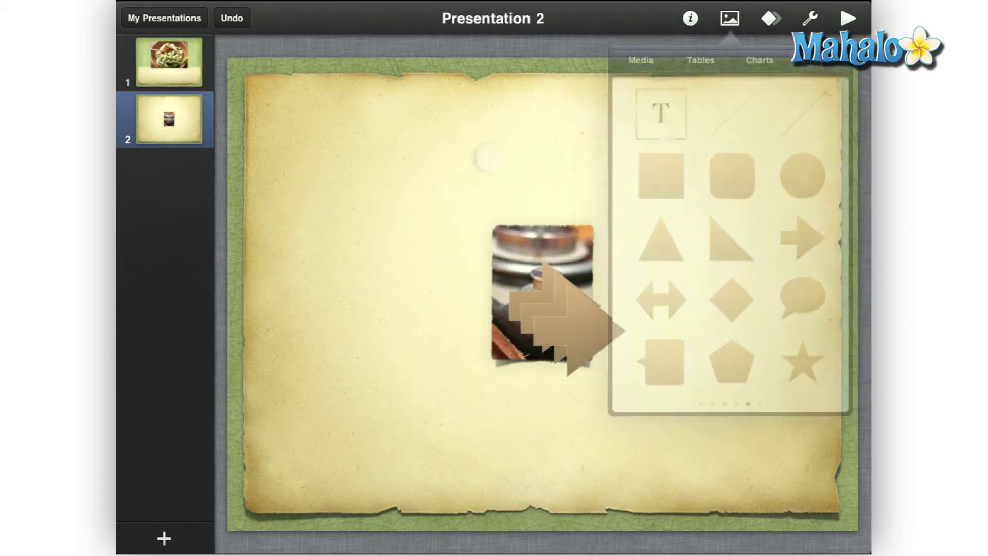
Step: Place the arrows left, top and right of the photo, turned inward, and enter animation mode
left_click_drag(582, 322, 376, 287)
left_click_drag(588, 310, 768, 298)
mouse_move(556, 312)
left_mouse_down()
mouse_move(533, 143)
mouse_move(539, 124)
left_mouse_up()
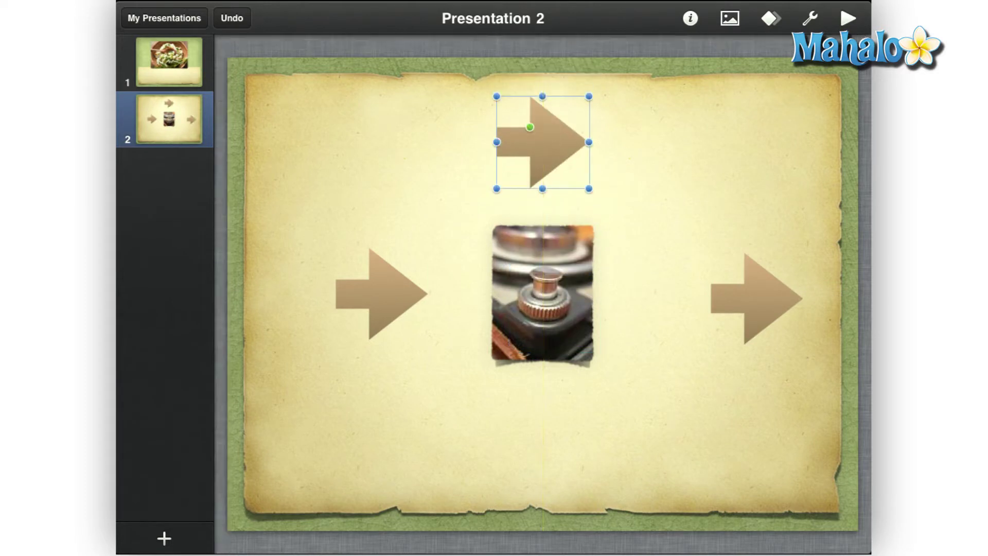
left_click_drag(381, 294, 411, 293)
left_click(556, 139)
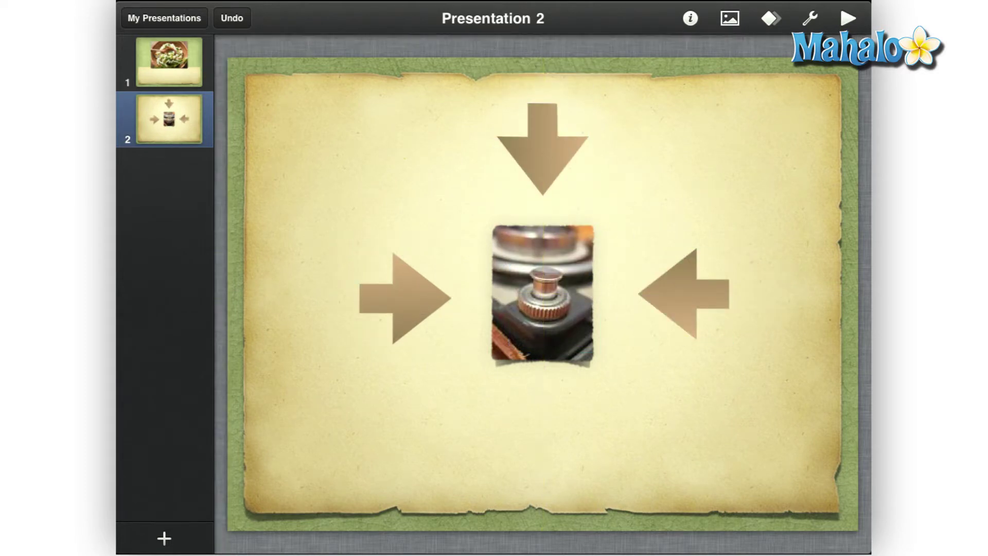
left_click(771, 18)
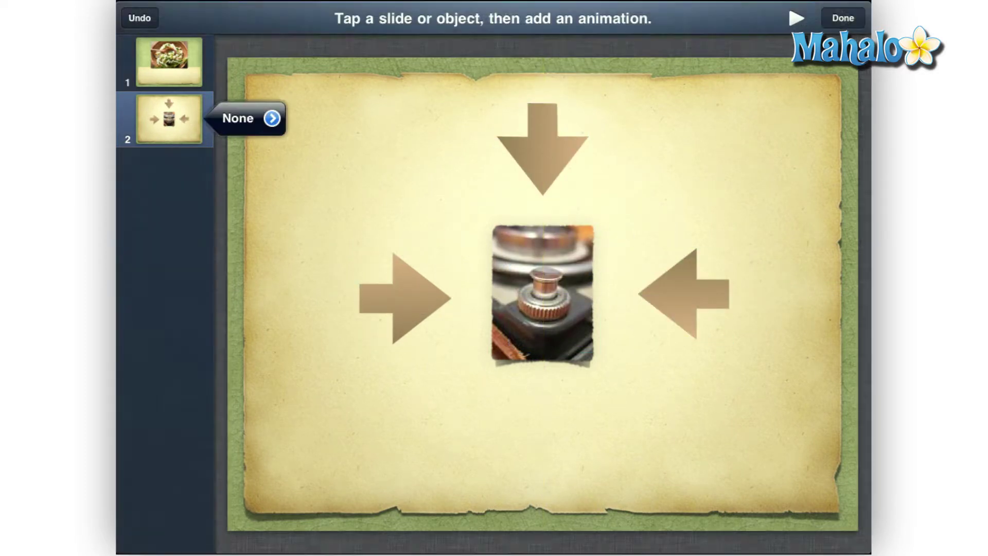
Step: Apply a Move In build-in effect to the right-hand arrow as its first build
left_click(690, 290)
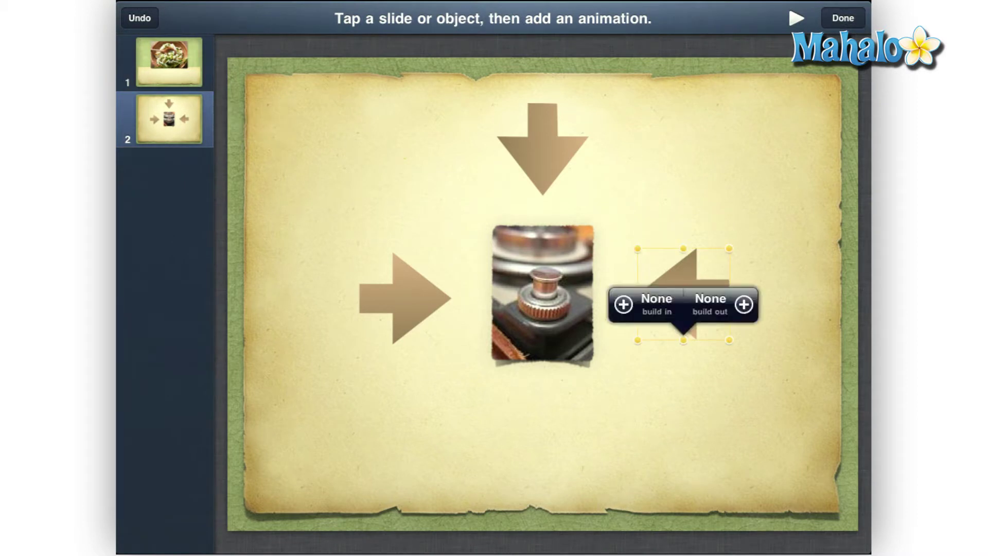
left_click(638, 302)
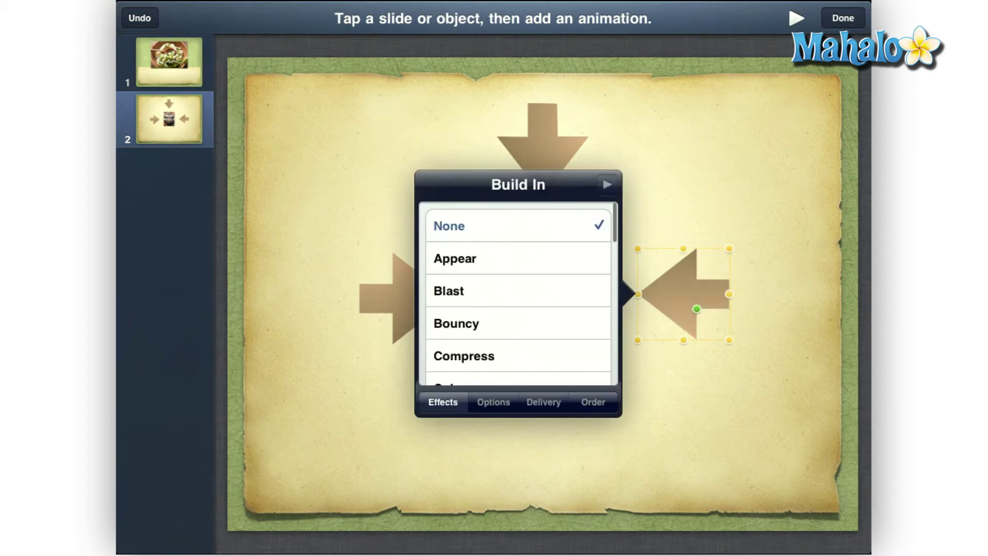
left_click_drag(518, 349, 545, 205)
left_click_drag(537, 359, 558, 227)
left_click_drag(527, 355, 542, 232)
left_click(521, 274)
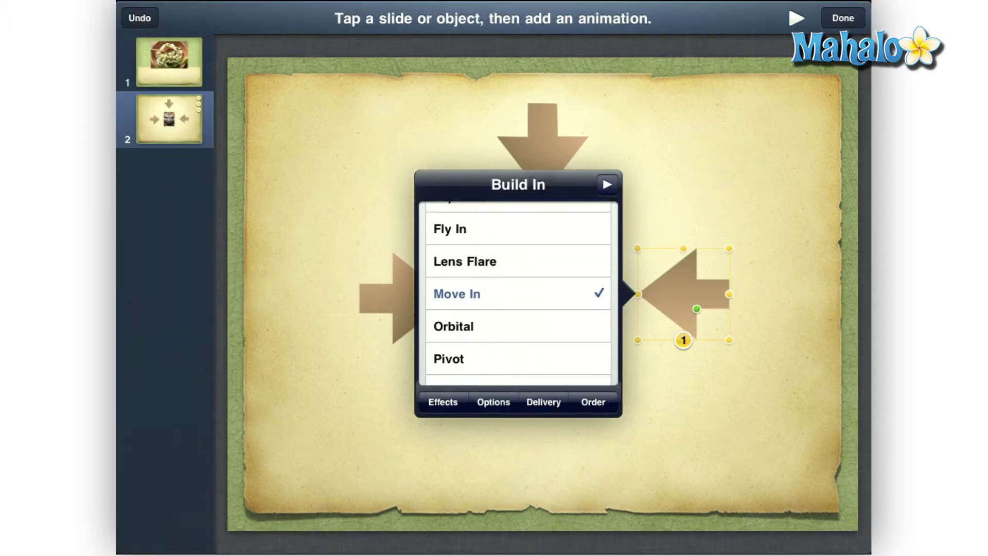
left_click(494, 401)
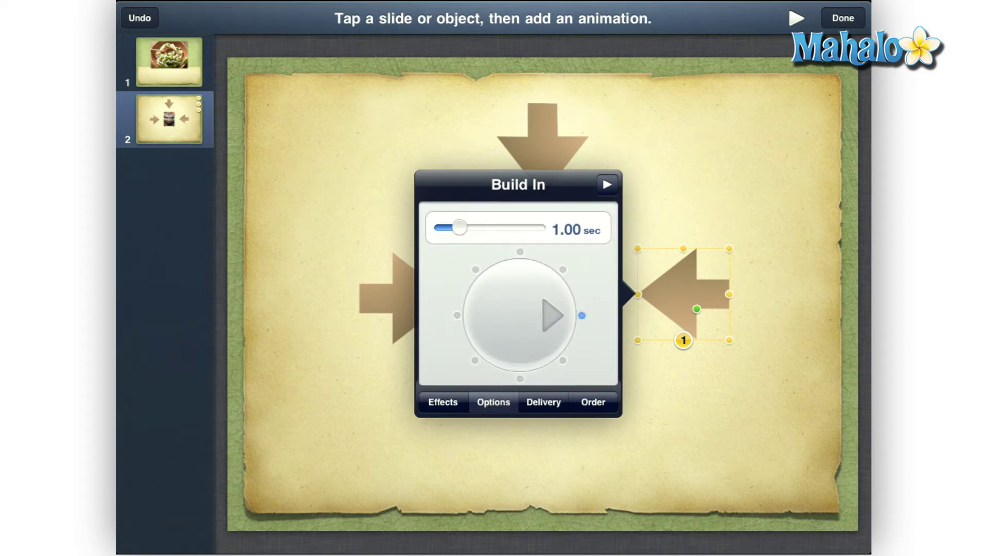
Step: Set the right arrow's Move In direction to leftward and dismiss the build settings
mouse_move(551, 315)
left_mouse_down()
mouse_move(536, 342)
mouse_move(498, 332)
mouse_move(490, 317)
left_mouse_up()
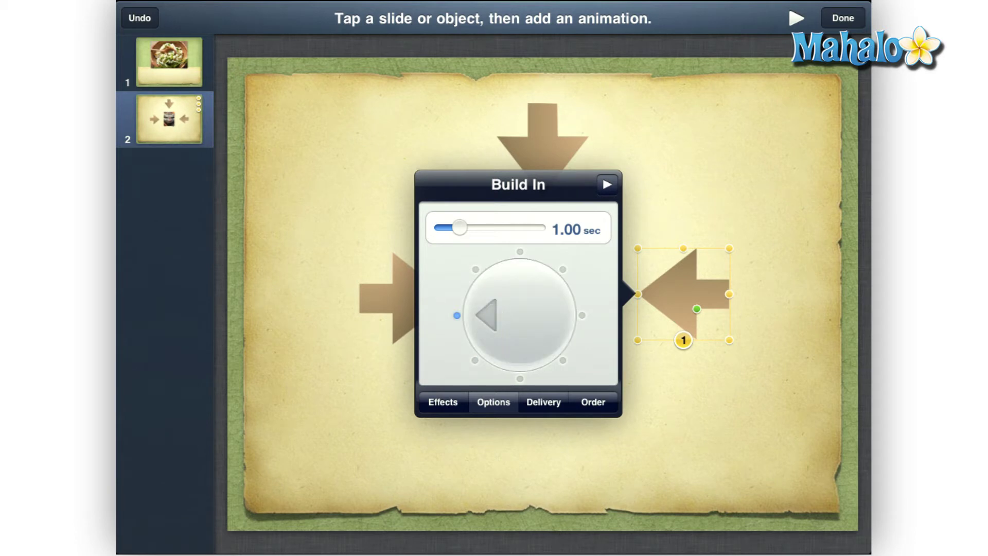
left_click(718, 433)
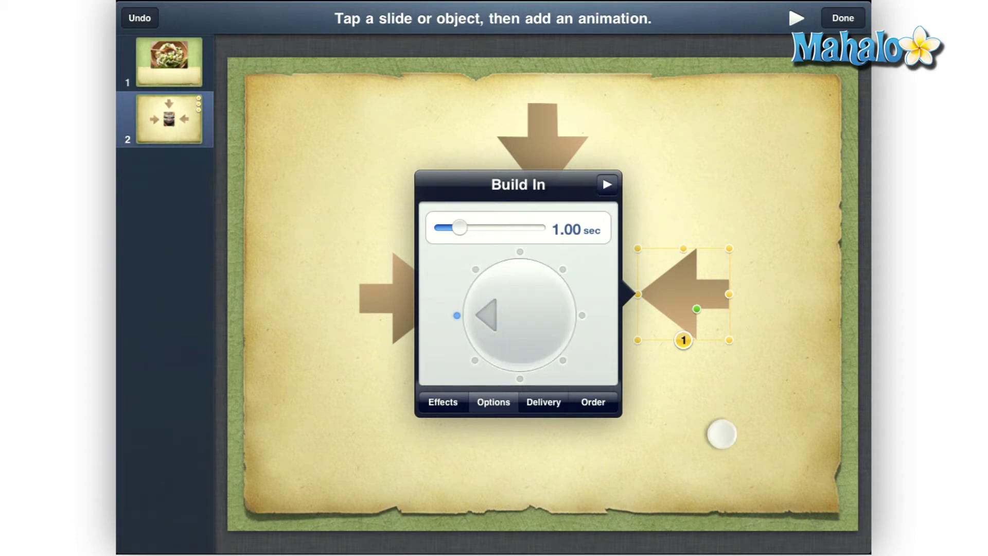
Step: Give the top arrow a Move In build, second in order, entering downward toward the photo
left_click(534, 148)
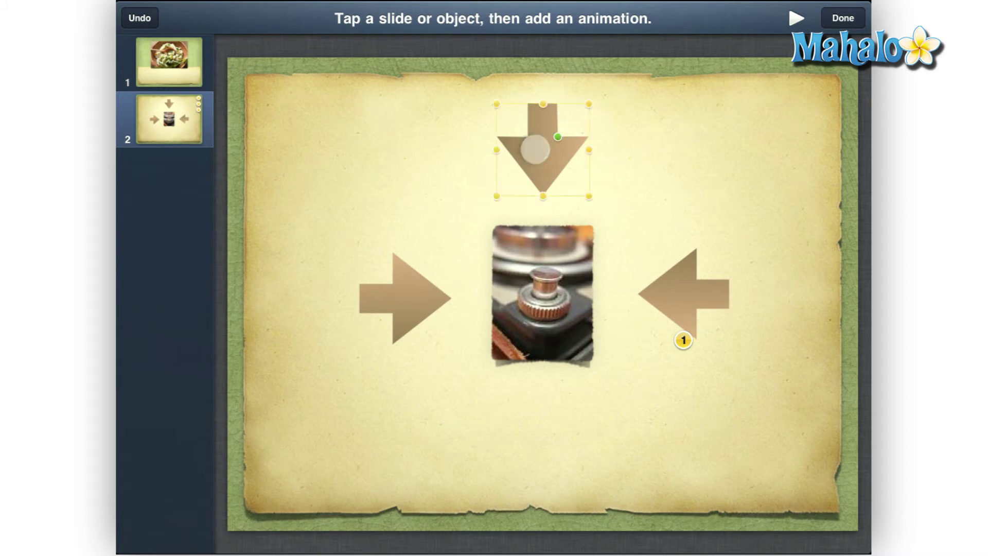
left_click(558, 105)
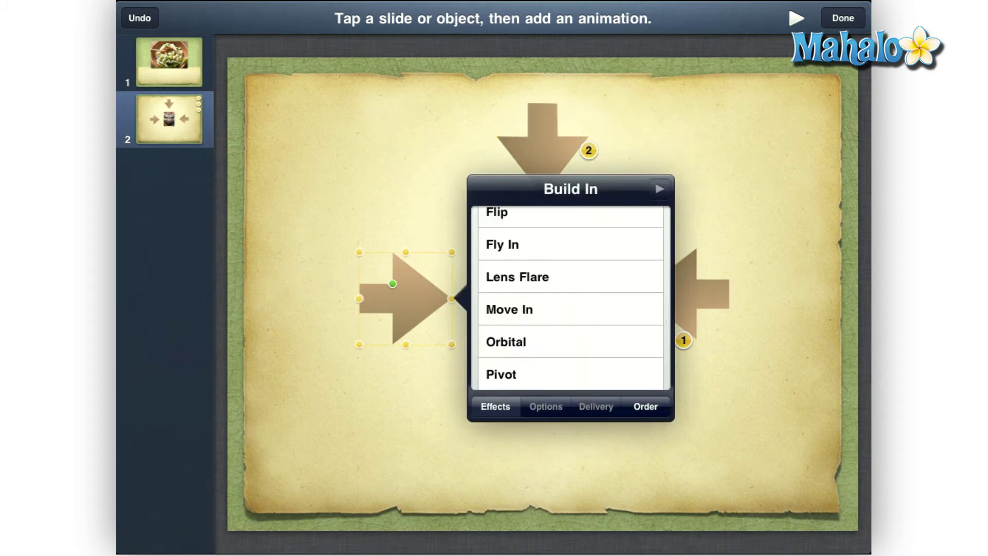
left_click(586, 305)
left_click(517, 448)
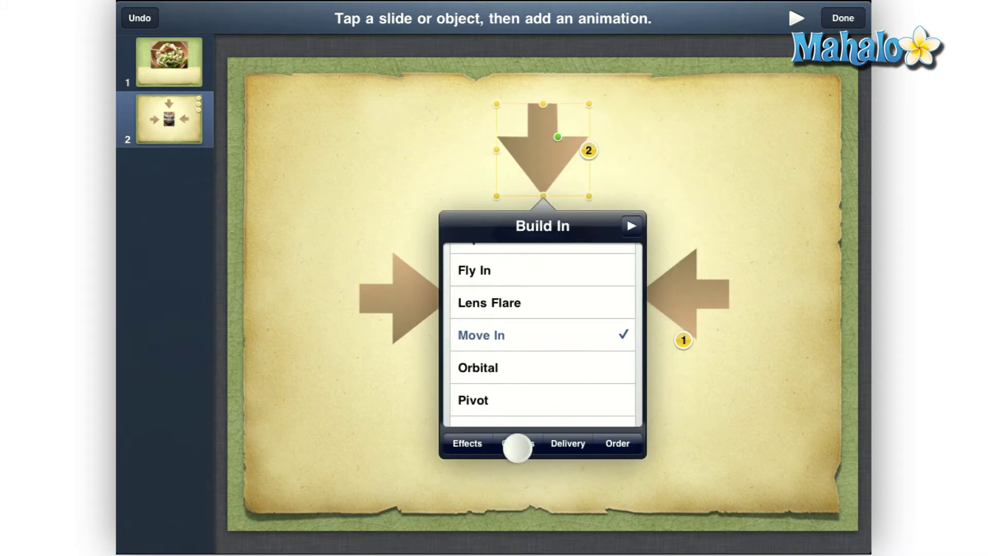
mouse_move(582, 355)
left_mouse_down()
mouse_move(567, 389)
mouse_move(544, 401)
left_mouse_up()
left_click(772, 401)
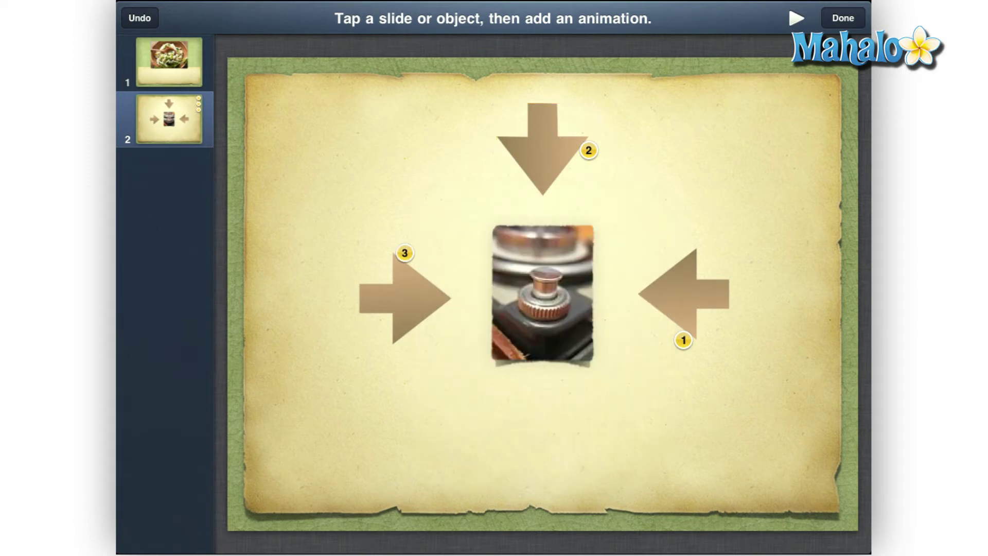
Step: Play slide 2 and advance until the right-hand arrow moves in beside the photo
left_click(796, 18)
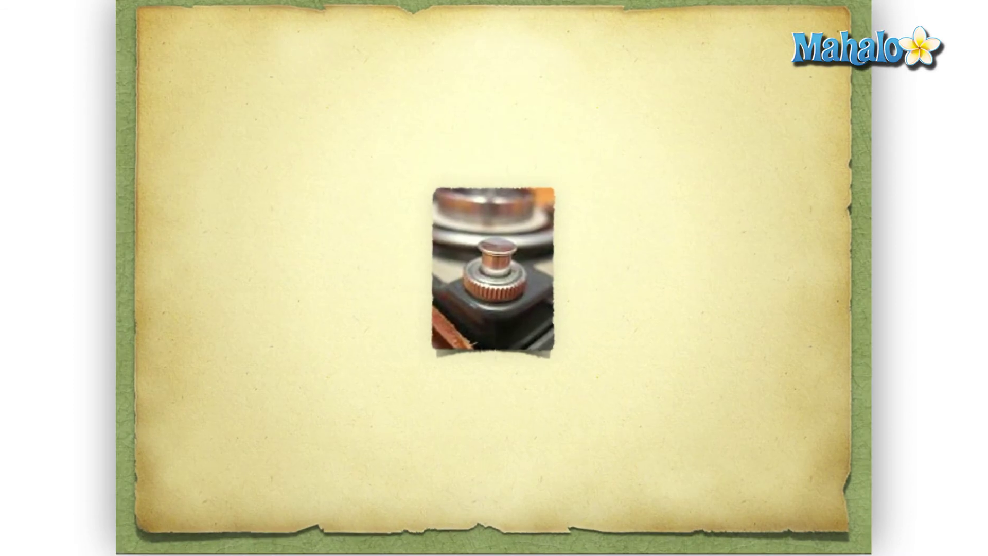
left_click(660, 413)
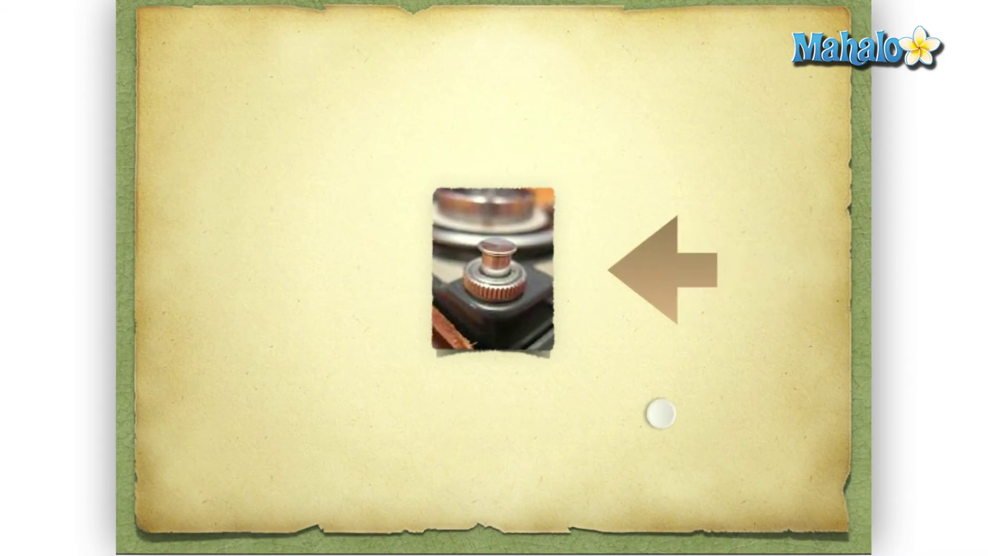